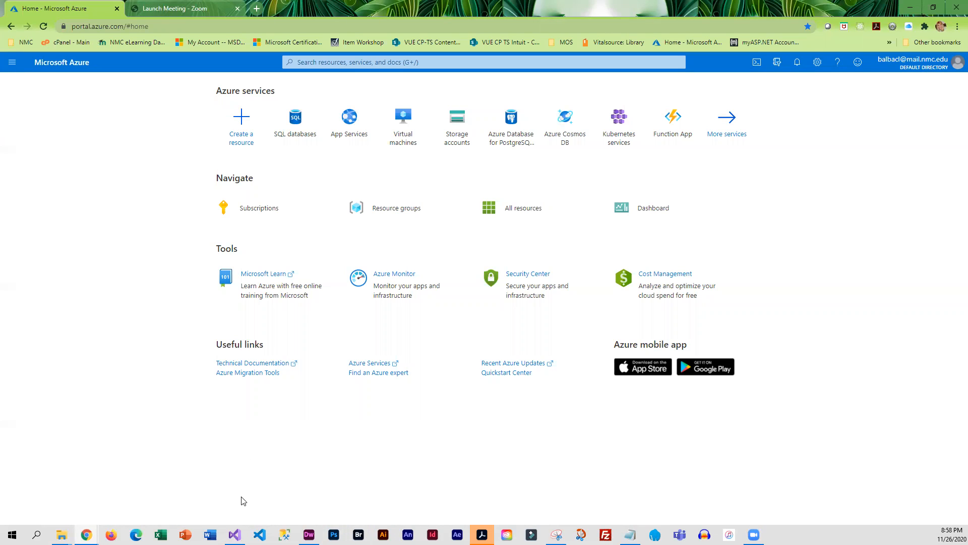
pyautogui.moveTo(235, 533)
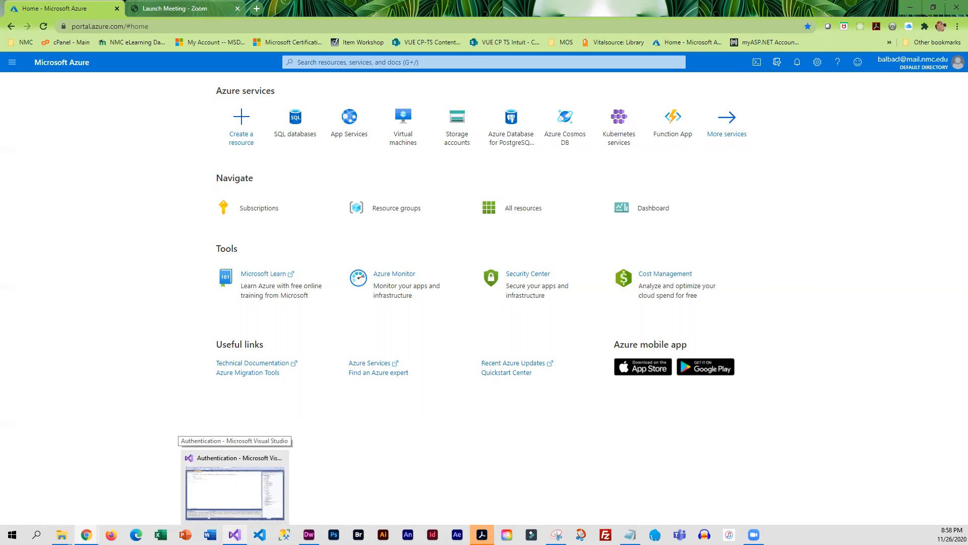
pyautogui.click(242, 491)
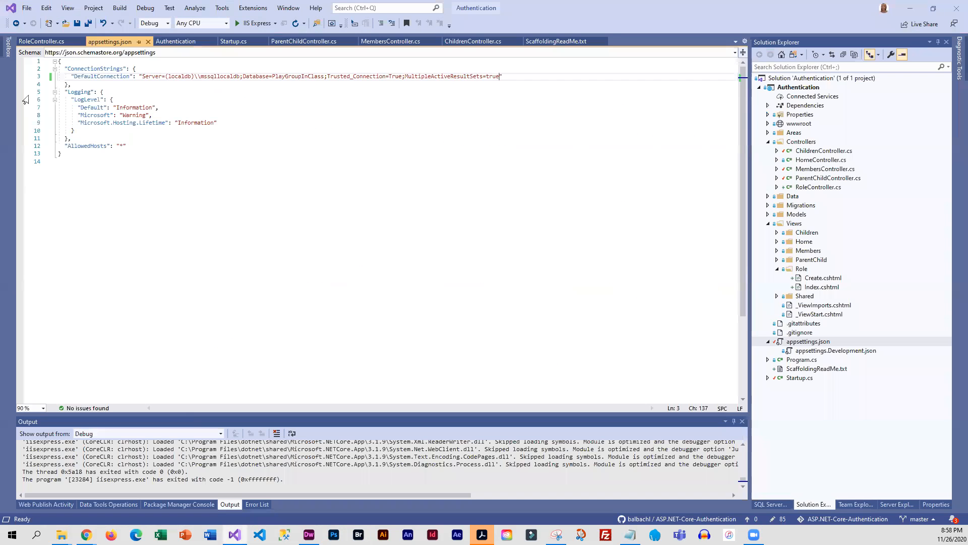
pyautogui.click(25, 9)
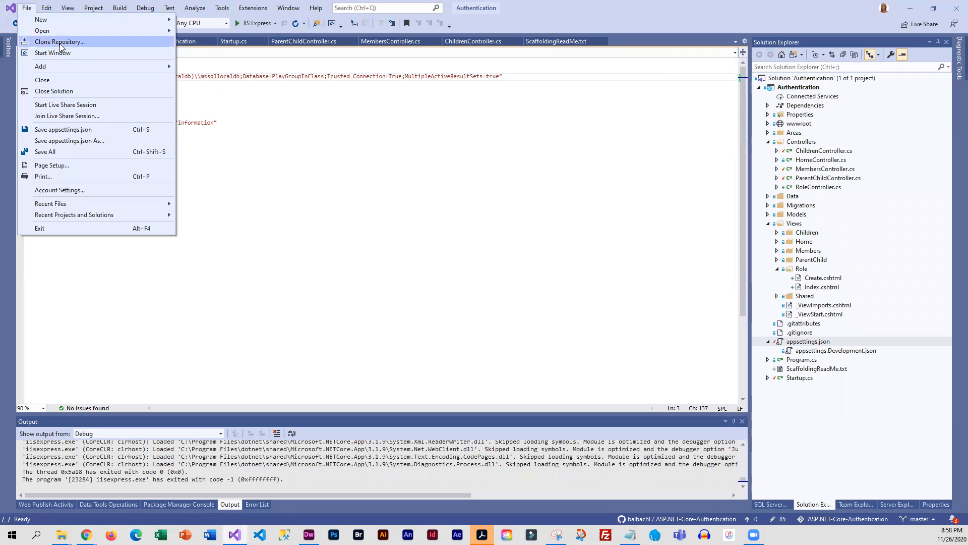
pyautogui.moveTo(60, 34)
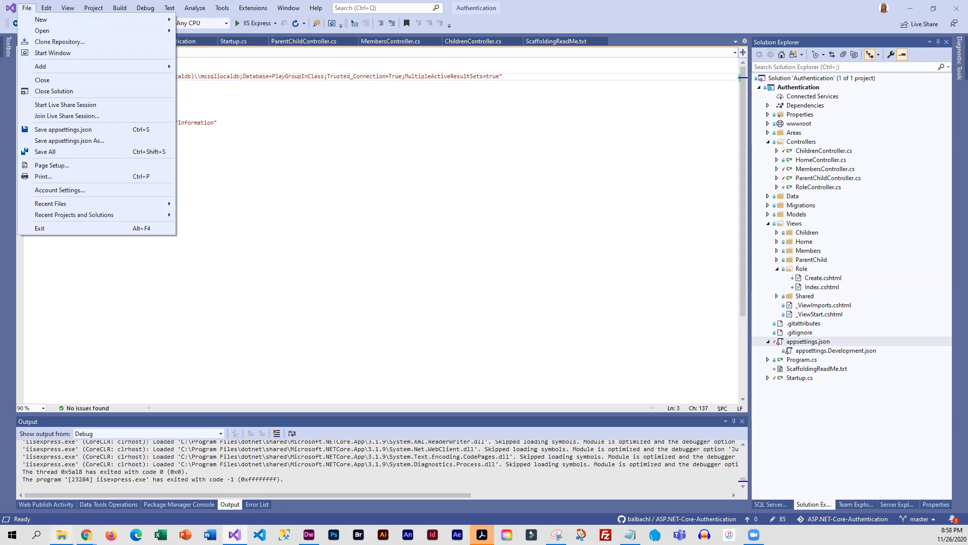
# Switch to File Explorer and open the InTheBag.sln solution from the InTheBagCompleted Ch10 folder inside CIT218.
pyautogui.moveTo(62, 535)
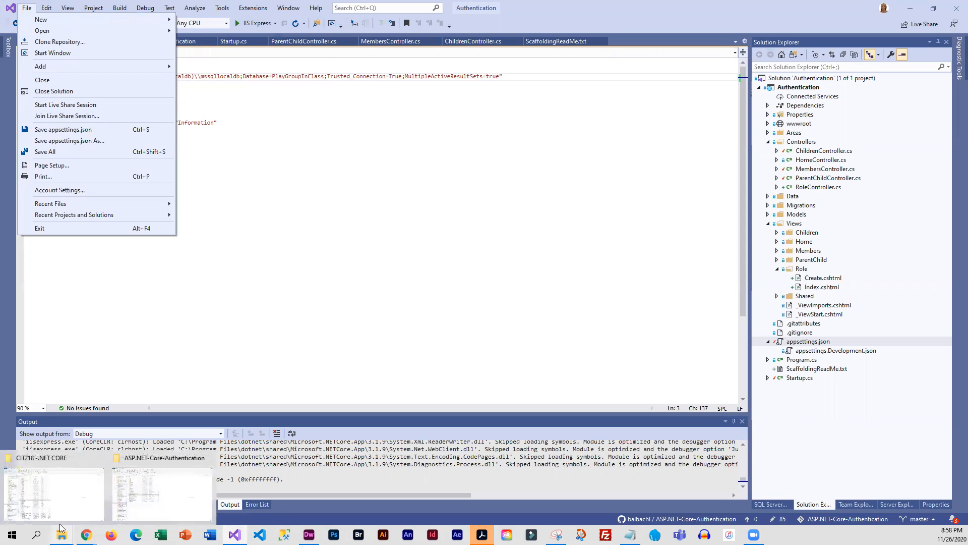
pyautogui.click(161, 493)
pyautogui.click(55, 340)
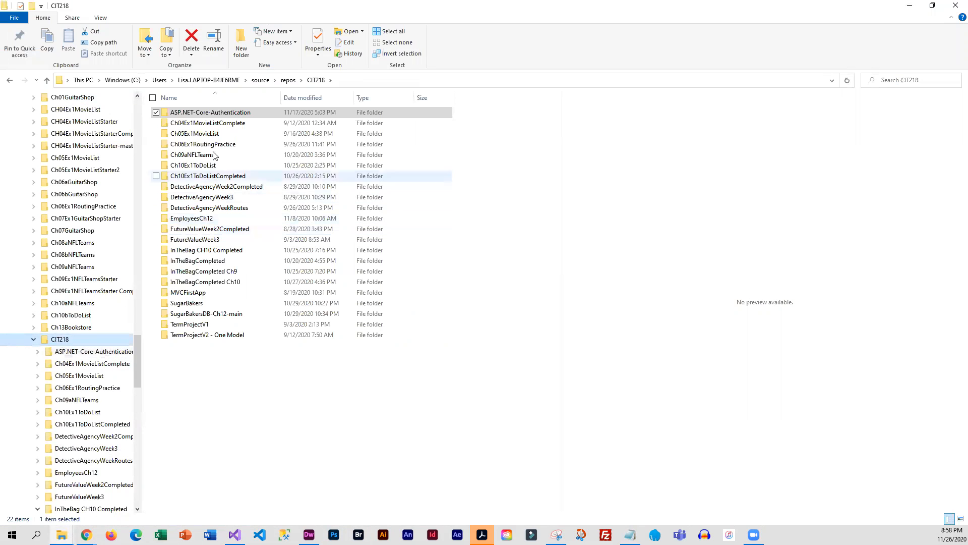
pyautogui.doubleClick(189, 282)
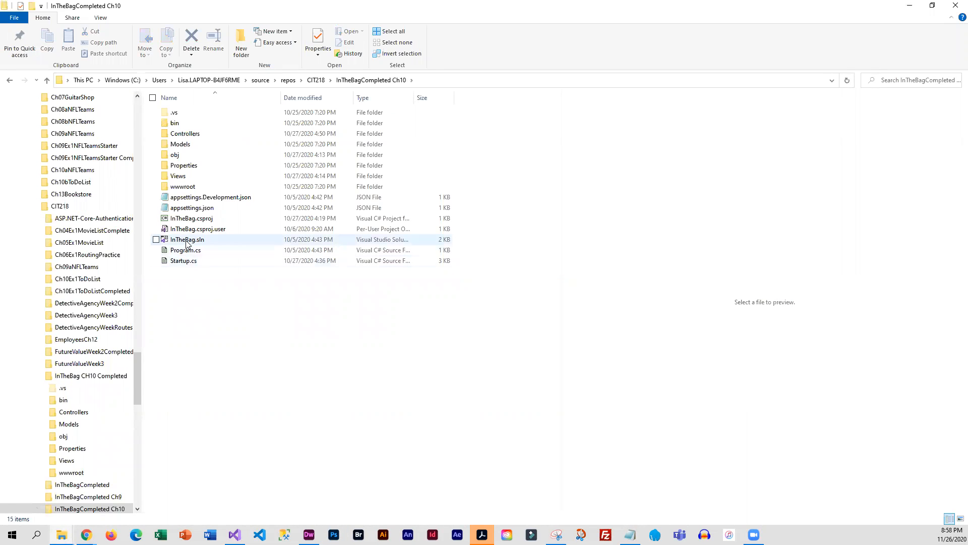
pyautogui.doubleClick(221, 242)
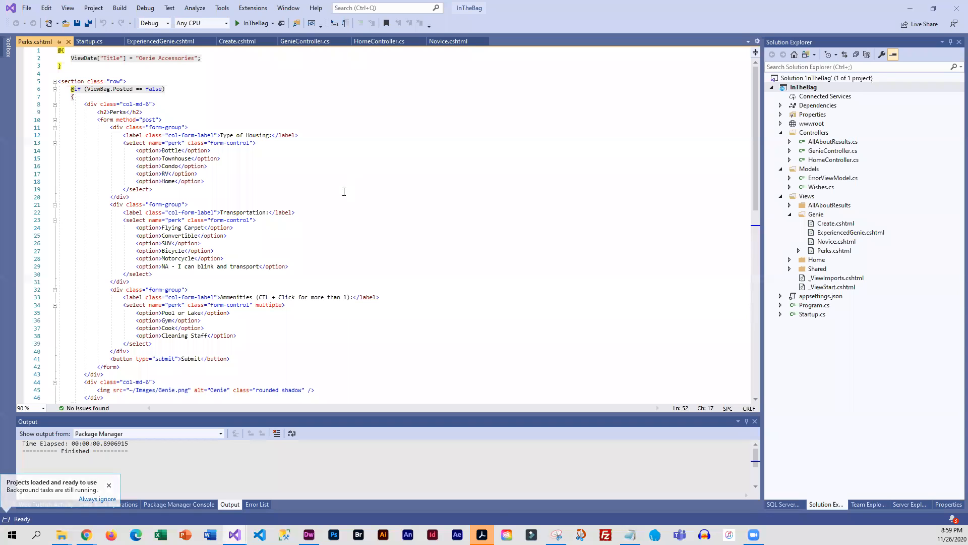
# Start publishing the InTheBag project with Azure as the target and Azure App Service (Windows) as the specific target.
pyautogui.click(802, 88)
pyautogui.rightClick(802, 90)
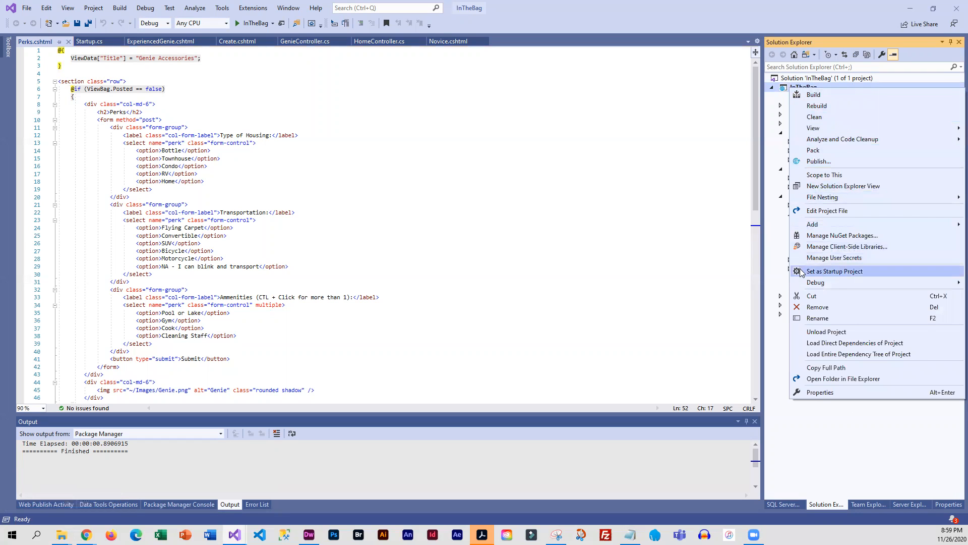
pyautogui.click(812, 162)
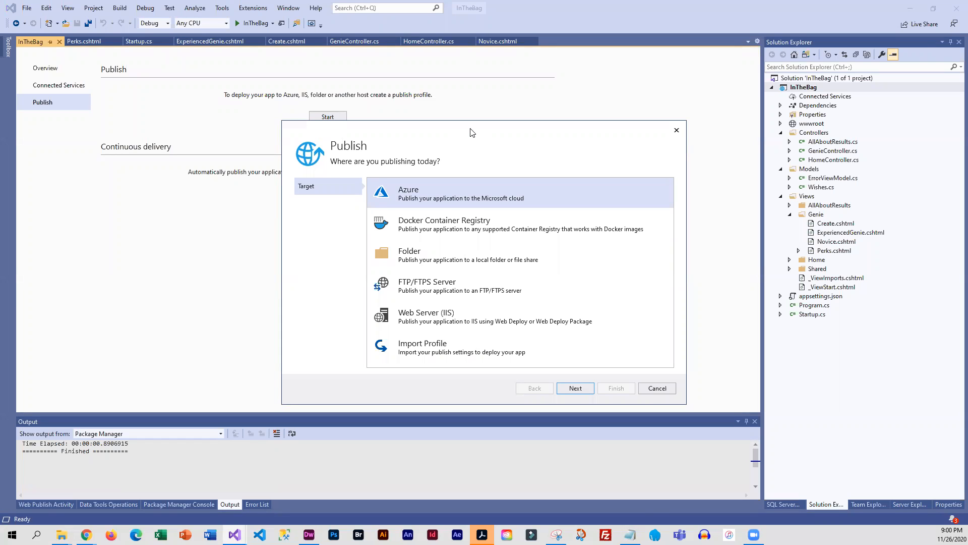
pyautogui.moveTo(470, 132); pyautogui.dragTo(404, 98)
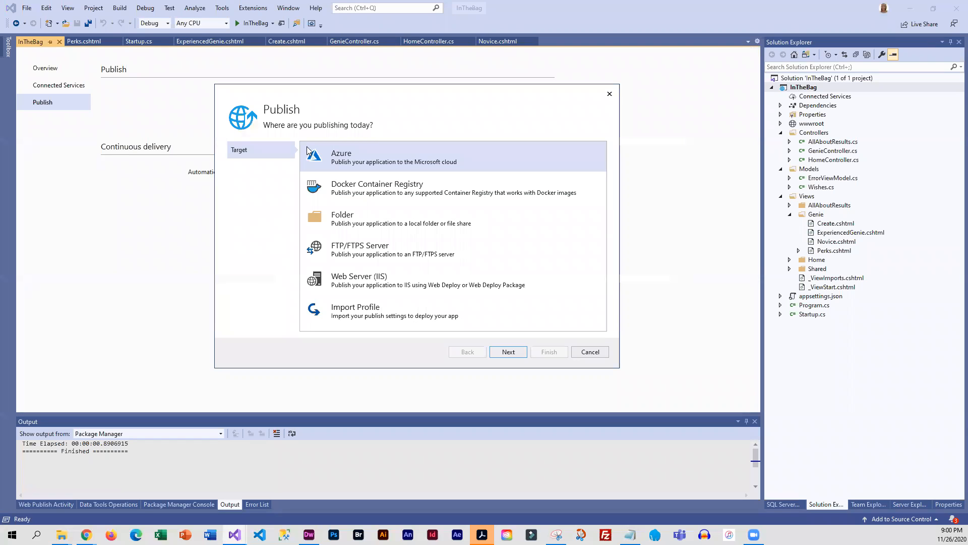
pyautogui.moveTo(400, 105); pyautogui.dragTo(398, 85)
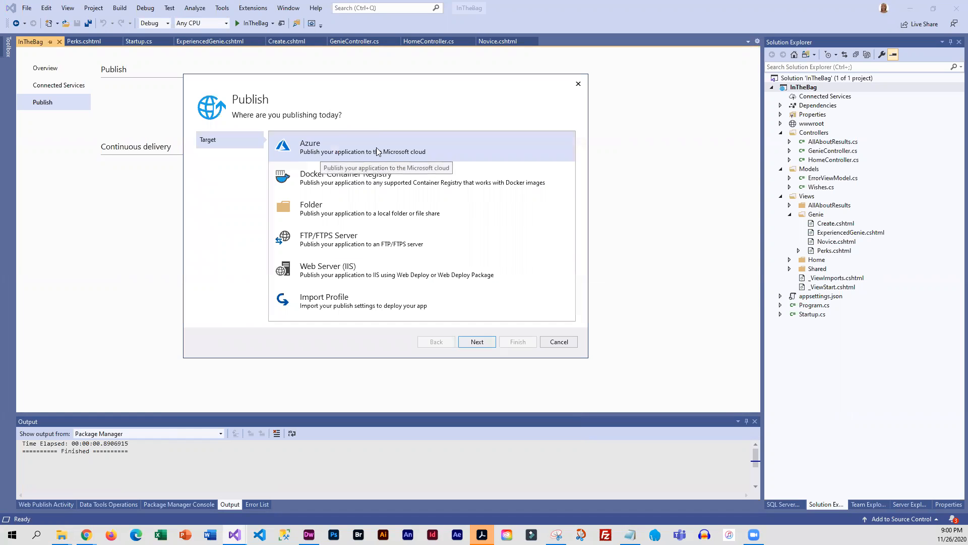
pyautogui.click(465, 342)
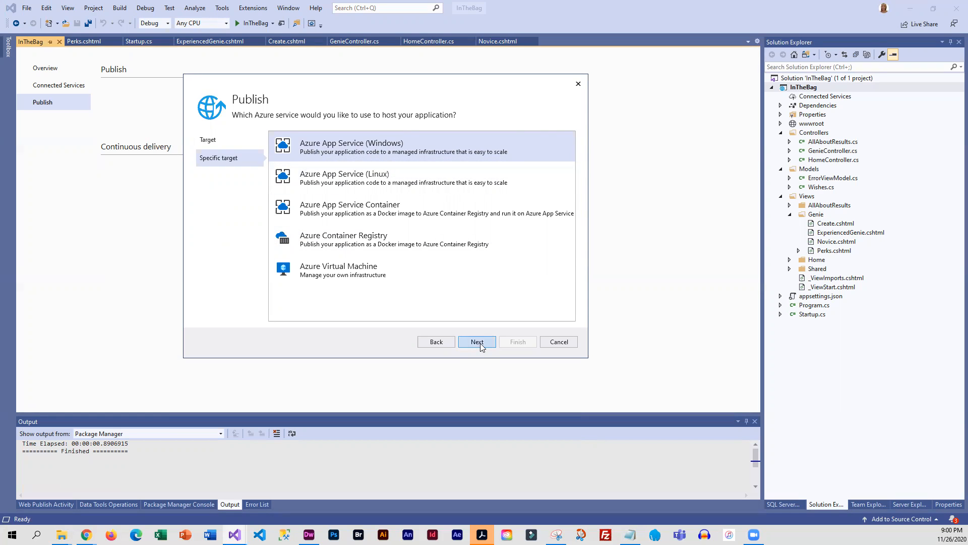
pyautogui.click(465, 341)
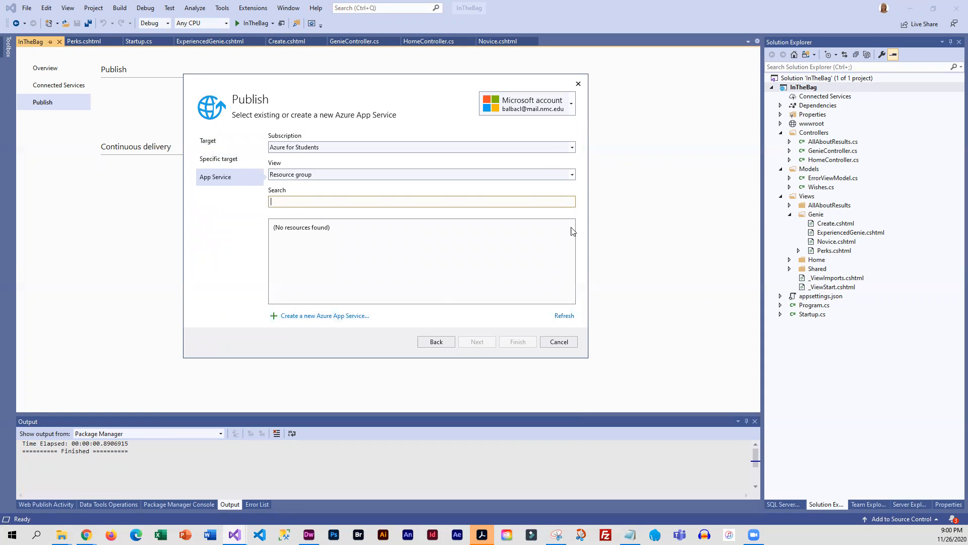
# Choose the school Microsoft account for publishing and view the Azure resources by Resource group.
pyautogui.click(571, 104)
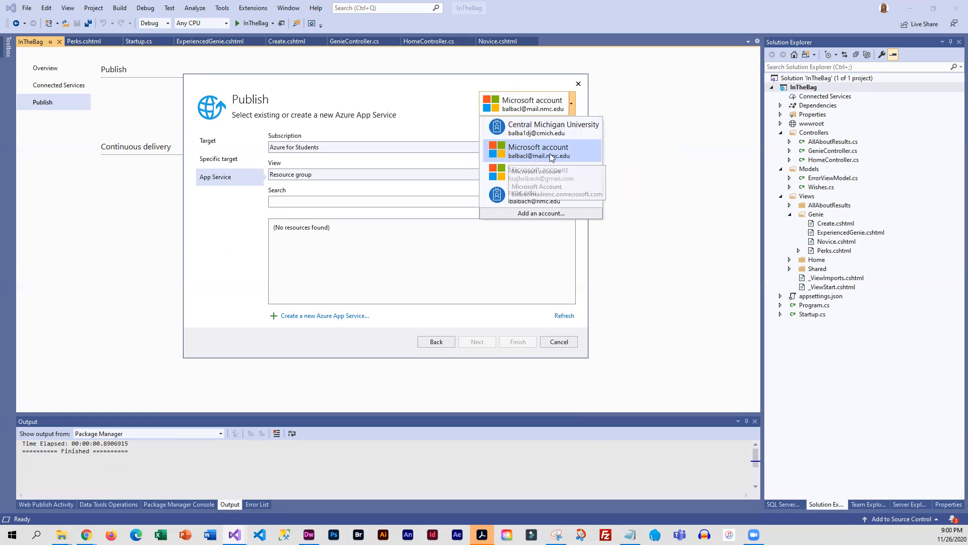
pyautogui.click(577, 151)
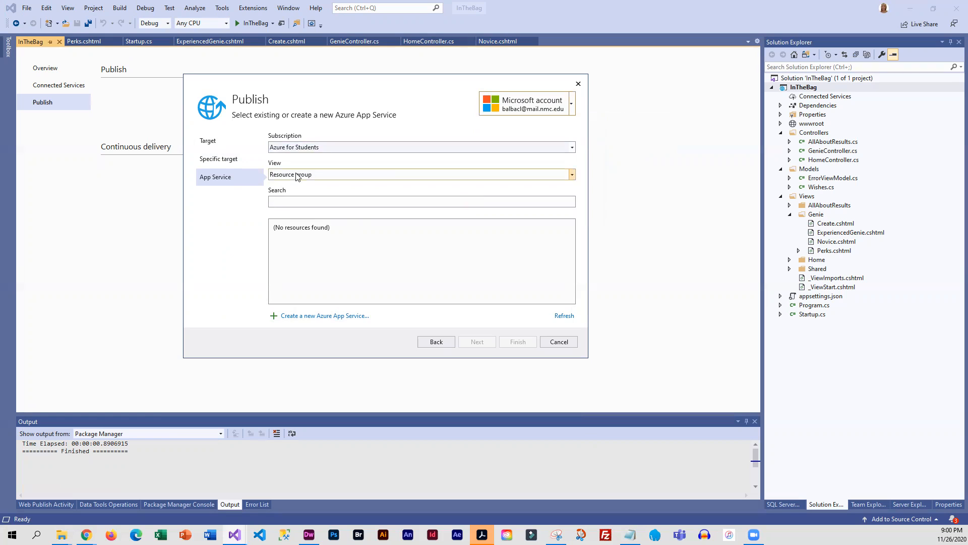
pyautogui.click(572, 175)
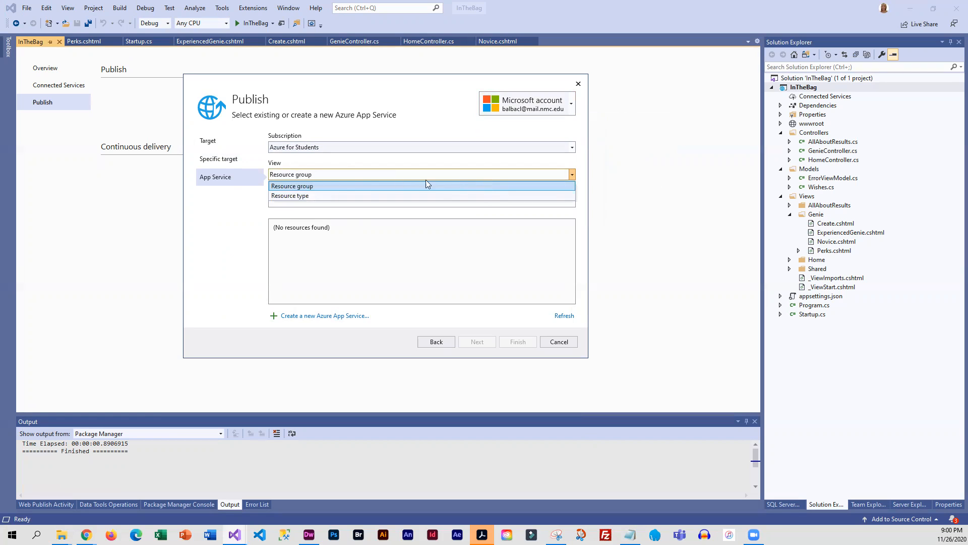
pyautogui.click(323, 186)
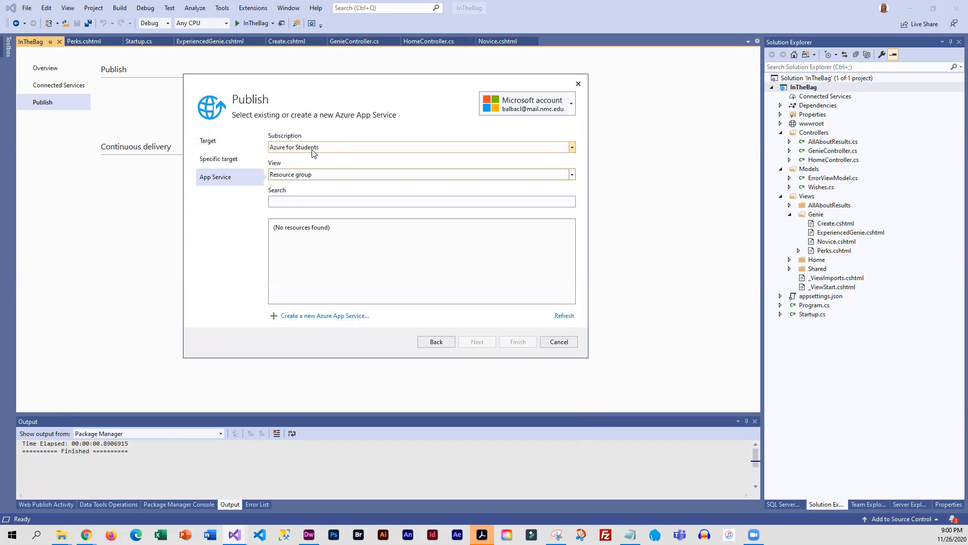
# Start a new Azure App Service for the project and name it InTheBagWebApp.
pyautogui.click(354, 318)
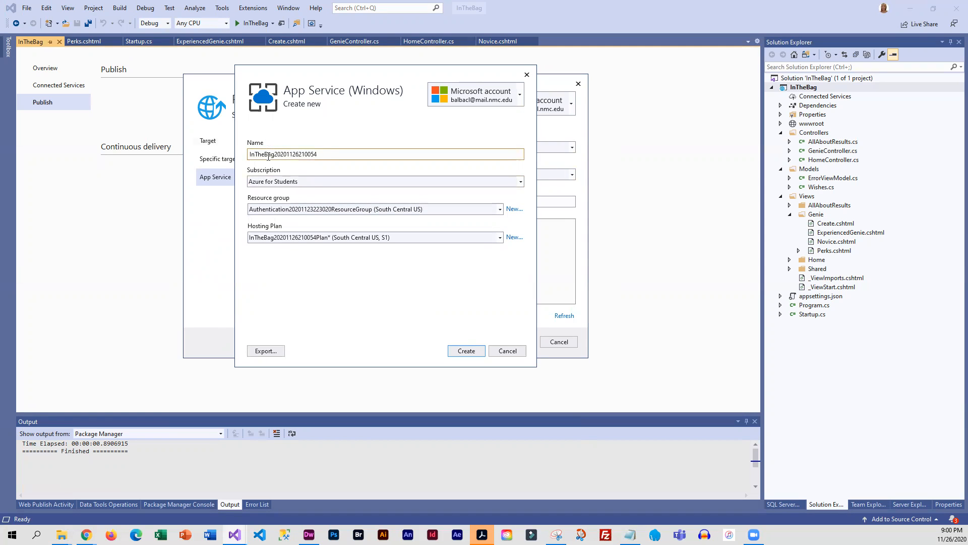
pyautogui.moveTo(324, 156); pyautogui.dragTo(275, 155)
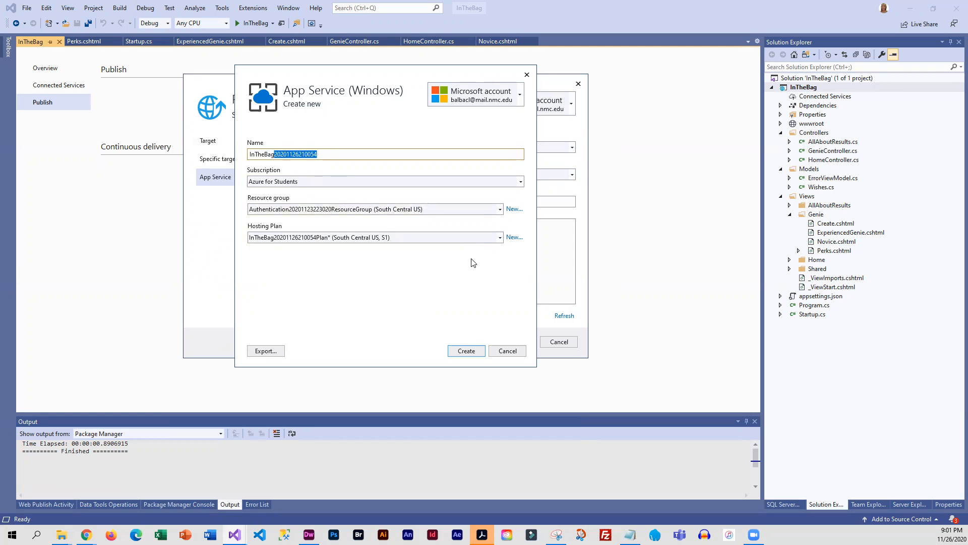
pyautogui.write('WebApp')
# Assign the app service to the existing InTheBag (Central US) resource group, without adding a new group.
pyautogui.click(498, 210)
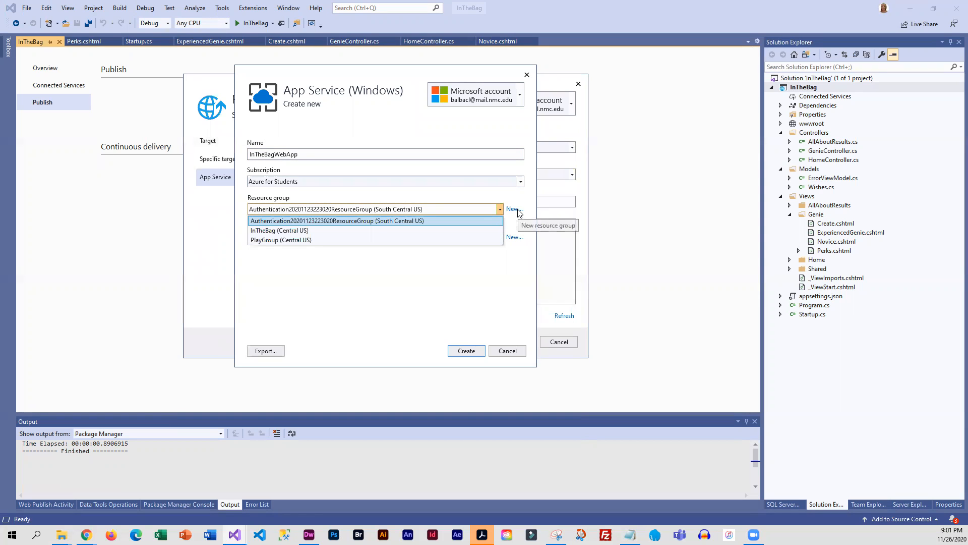
pyautogui.click(268, 233)
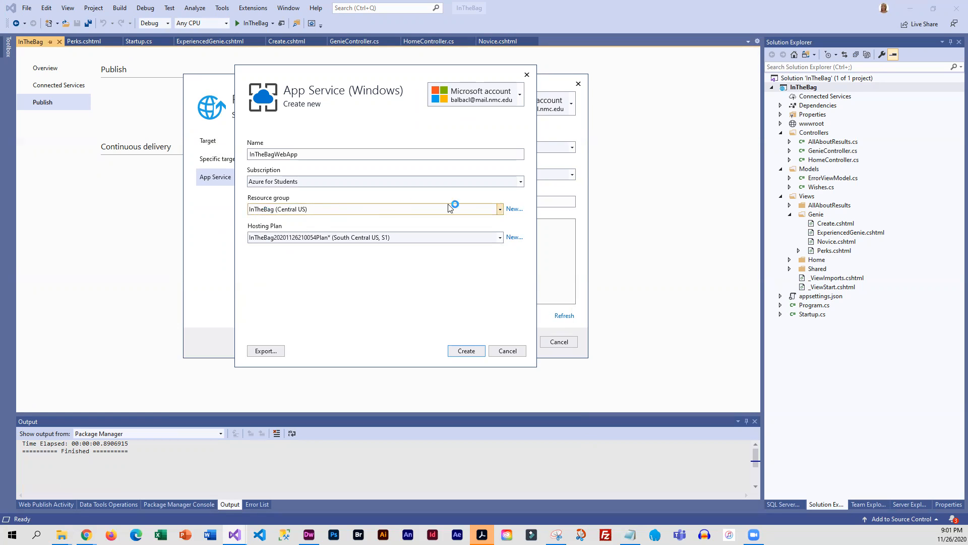
pyautogui.click(514, 209)
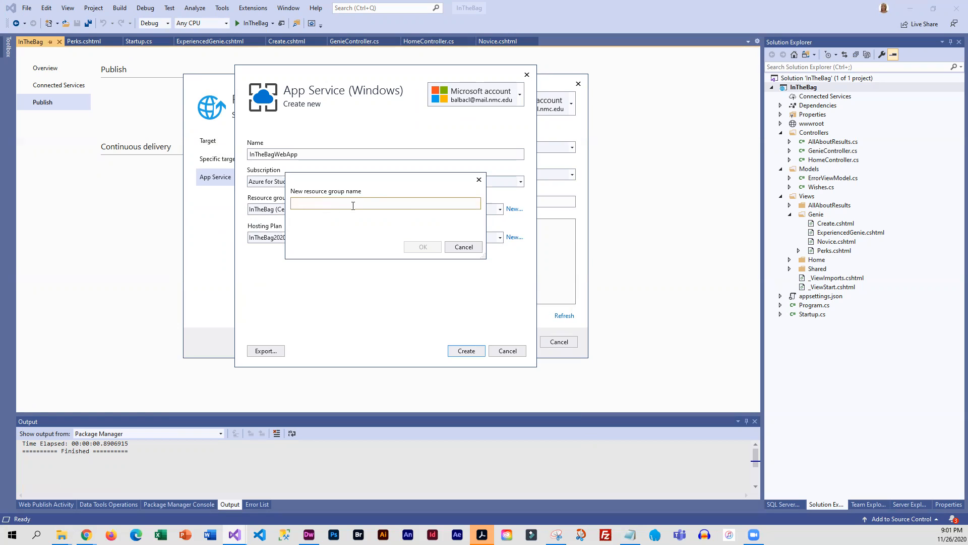
pyautogui.click(463, 247)
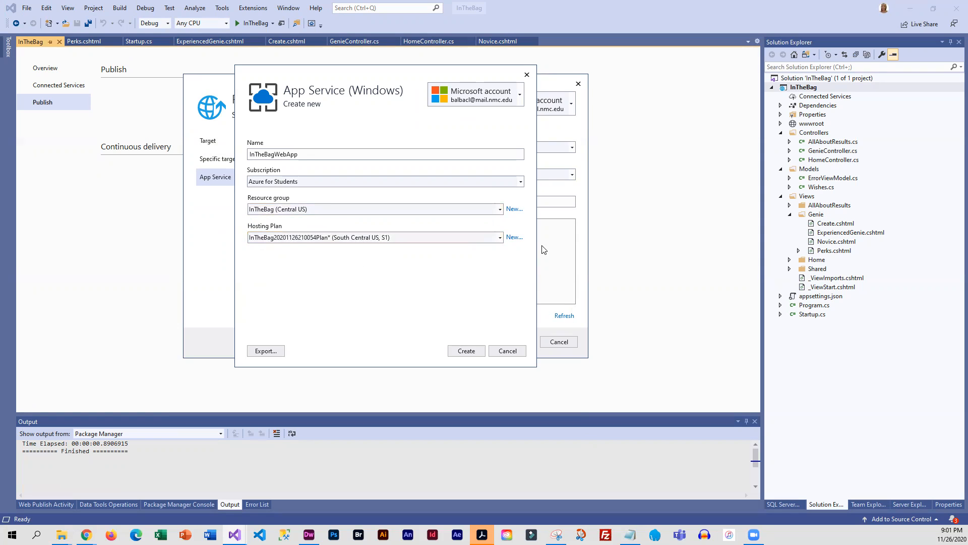
# Define a new hosting plan for the app service, keeping the South Central US location and setting the size to Free.
pyautogui.click(500, 238)
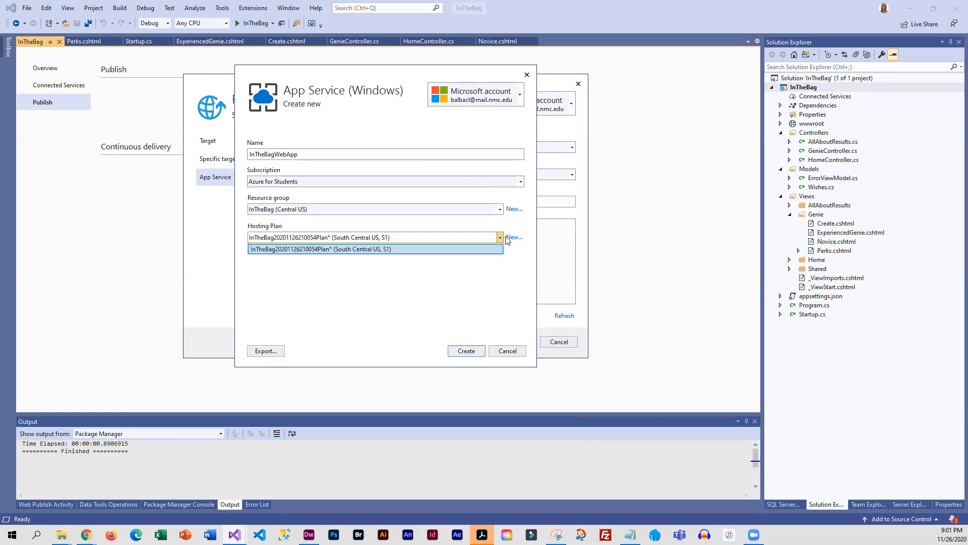
pyautogui.click(515, 240)
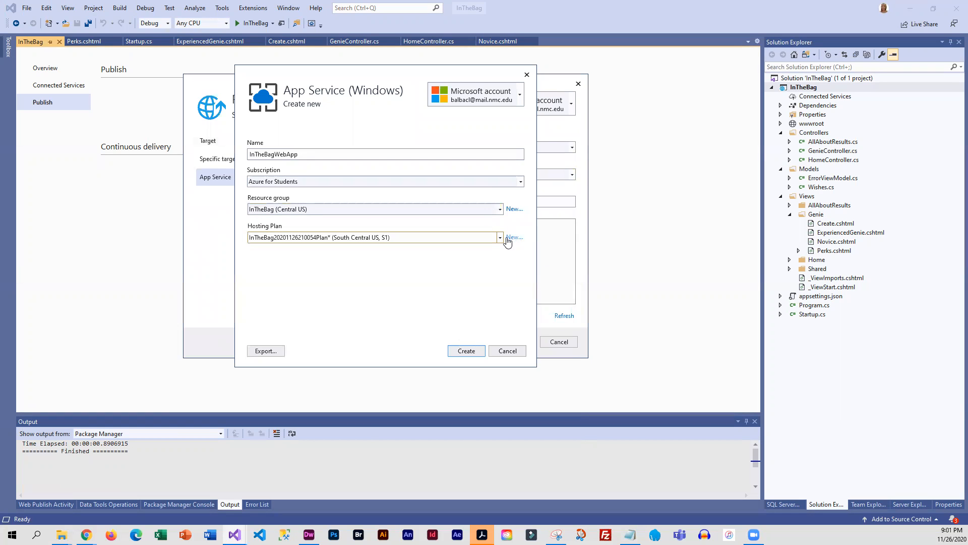
pyautogui.click(513, 239)
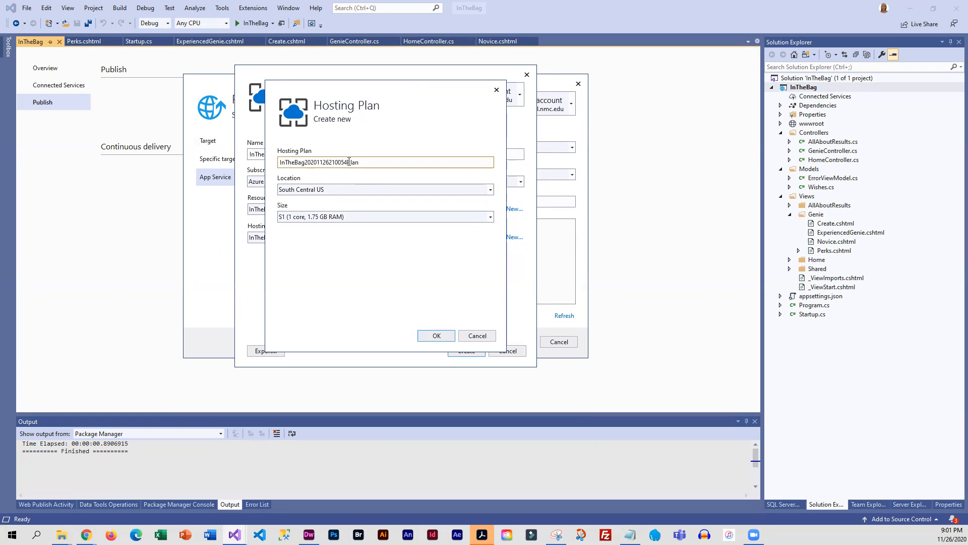
pyautogui.click(490, 190)
pyautogui.scroll(7, 417, 223)
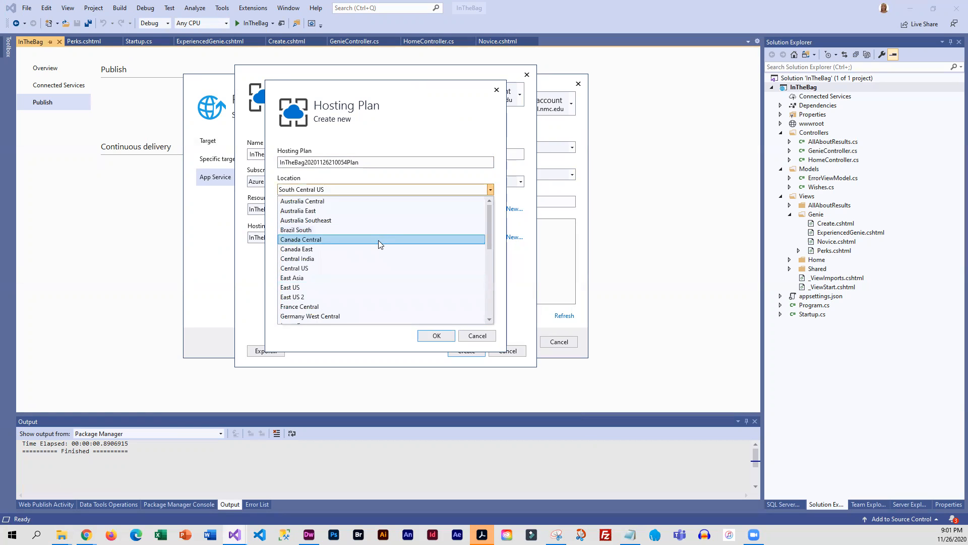
pyautogui.scroll(-6, 378, 240)
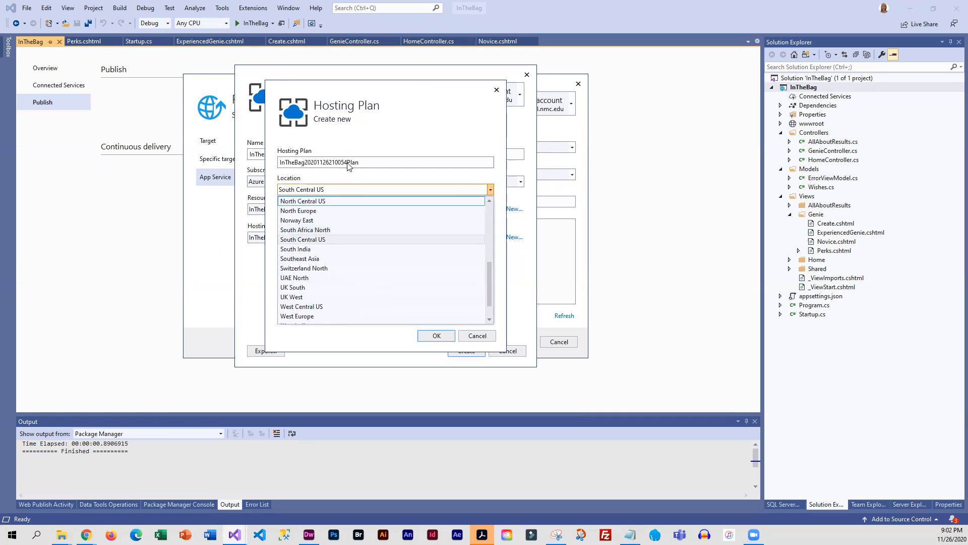
pyautogui.click(449, 184)
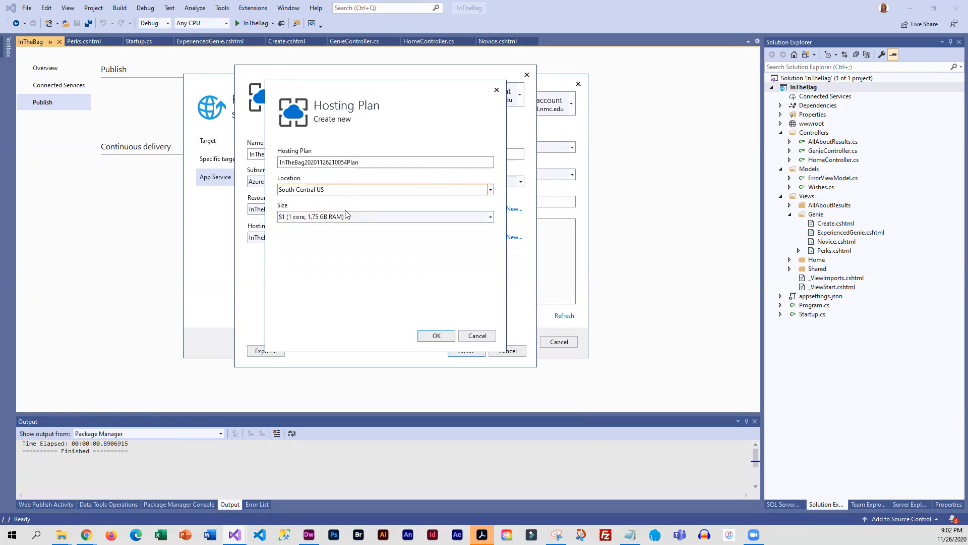
pyautogui.click(490, 216)
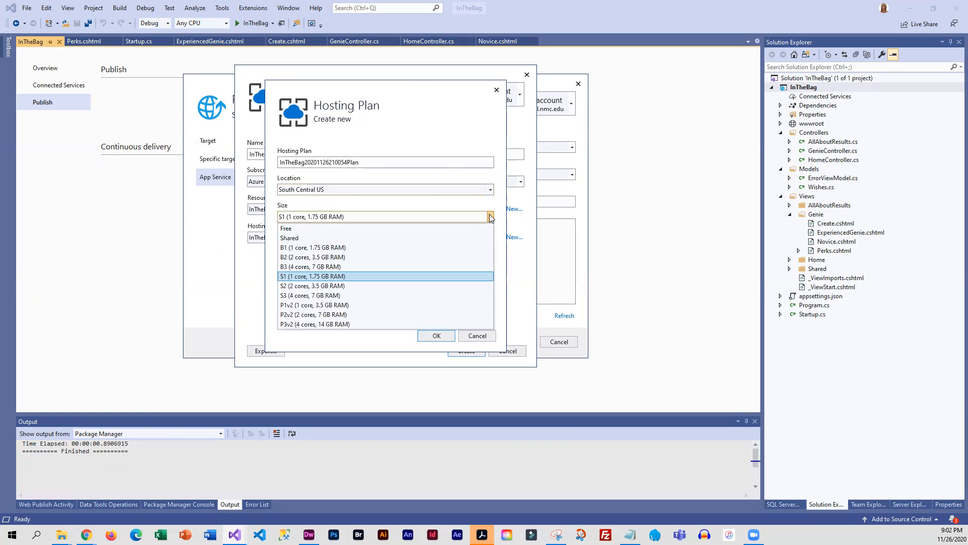
pyautogui.click(303, 230)
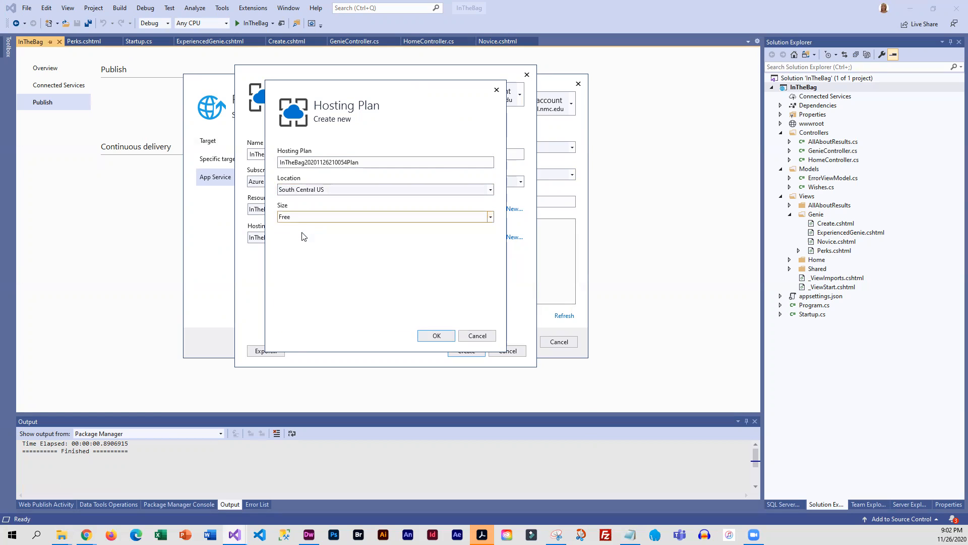
pyautogui.click(437, 336)
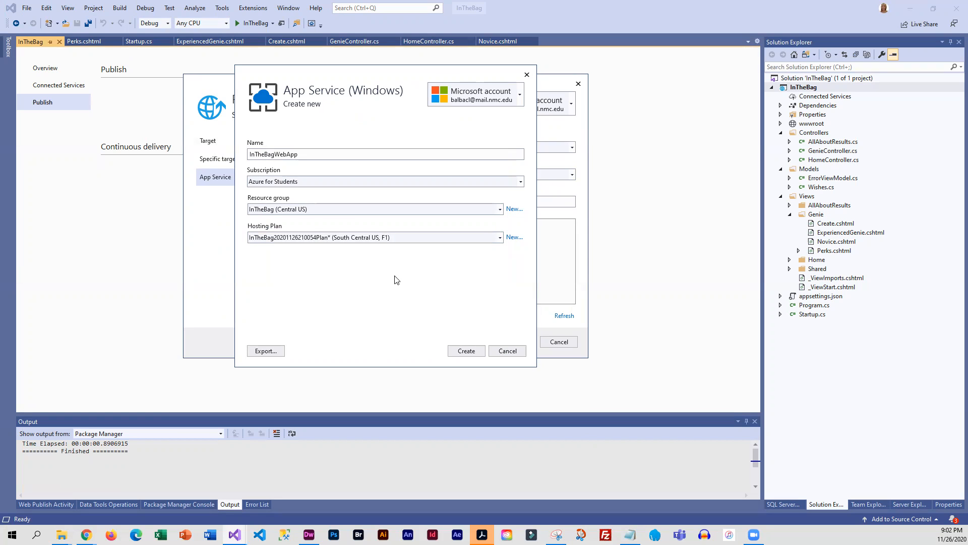
# Create the InTheBagWebApp app service and finish the project's publish profile with it.
pyautogui.click(473, 354)
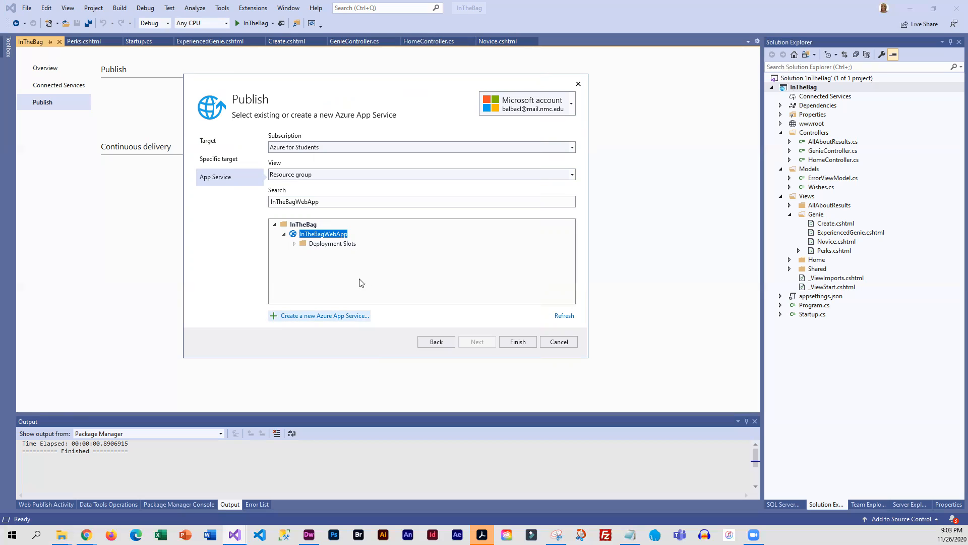
pyautogui.click(519, 341)
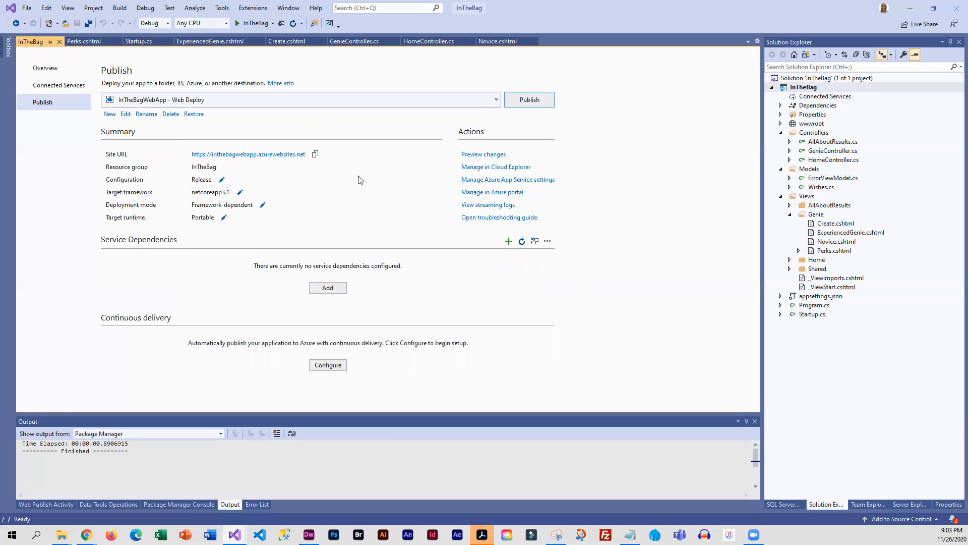
# Publish the InTheBag project to InTheBagWebApp, and switch to the deployed site in Chrome.
pyautogui.click(535, 101)
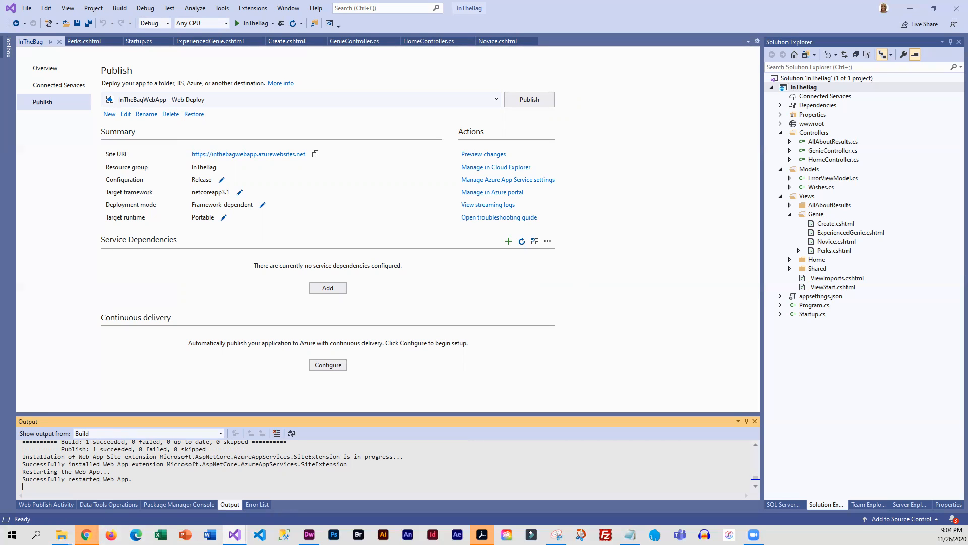
pyautogui.moveTo(85, 535)
pyautogui.click(159, 487)
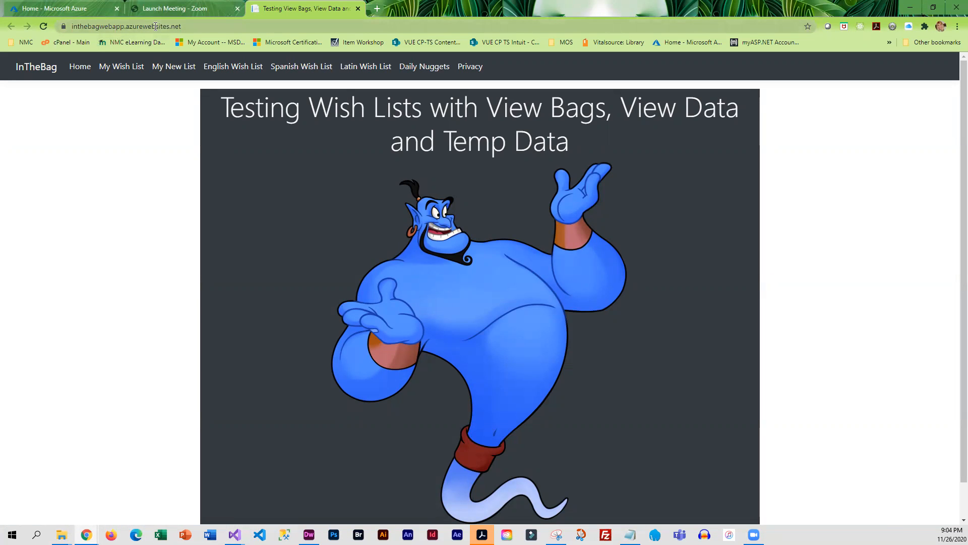
pyautogui.click(187, 29)
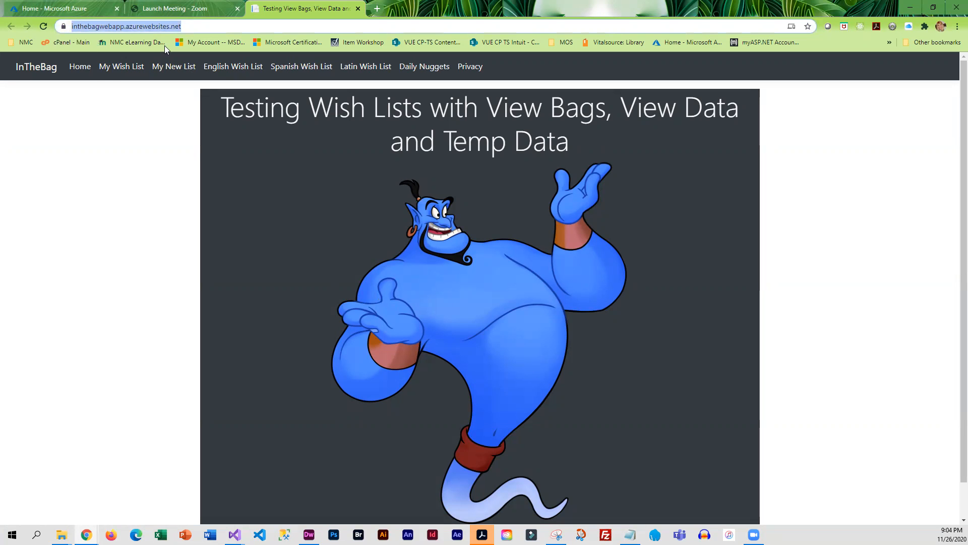
# Visit the site's My Wish List page, and submit the wishes "asdfasf", "adf" and "sadf" on the My New List page.
pyautogui.click(122, 71)
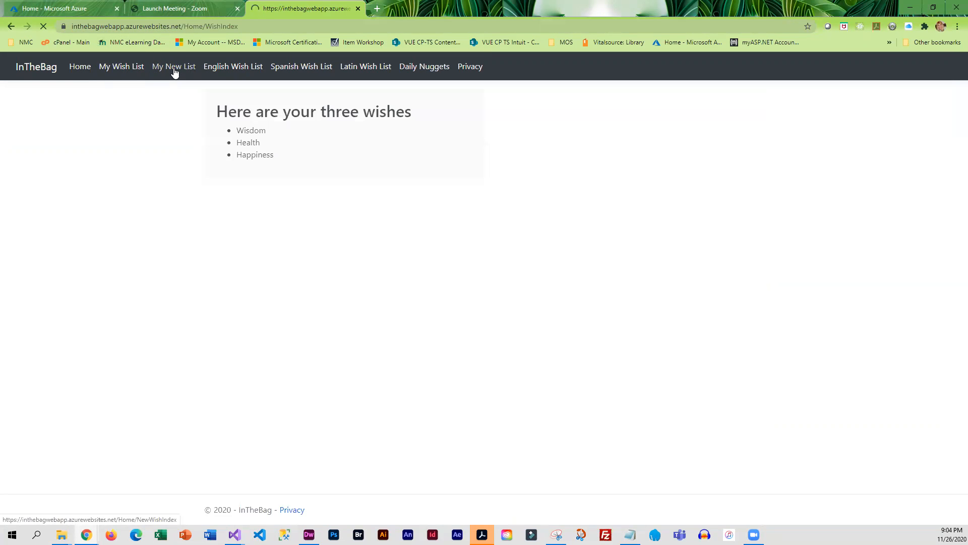
pyautogui.click(174, 70)
pyautogui.click(259, 155)
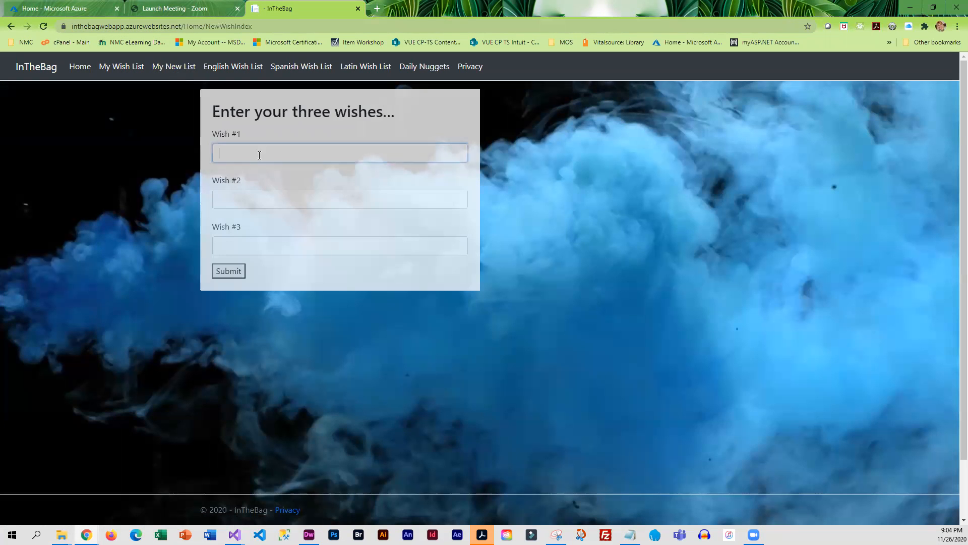
pyautogui.write('asdfasf')
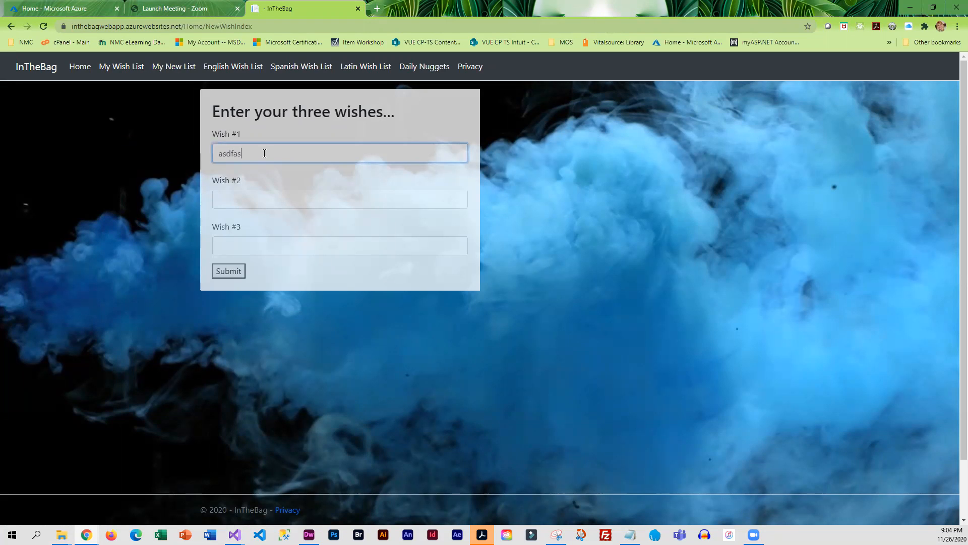
pyautogui.click(250, 201)
pyautogui.write('adf')
pyautogui.click(238, 245)
pyautogui.write('sadf')
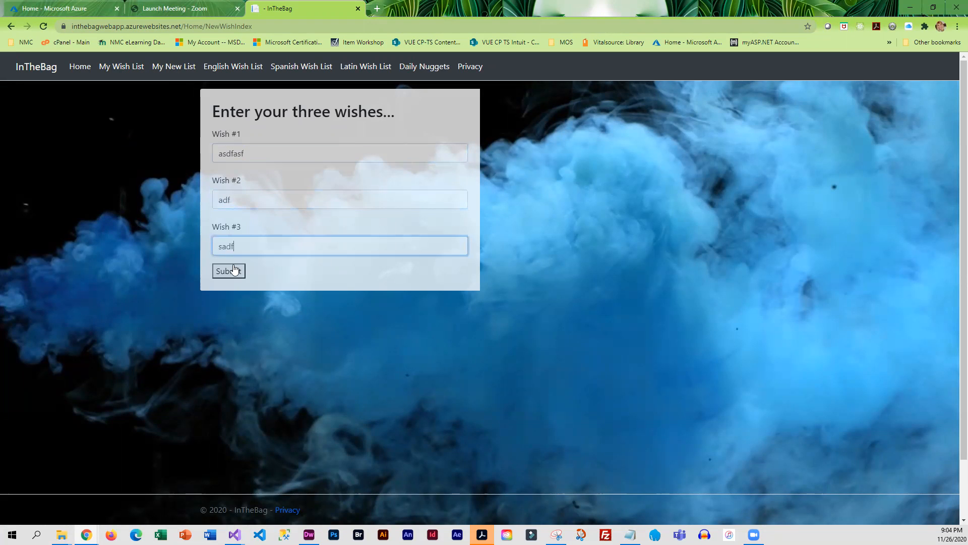
pyautogui.click(228, 271)
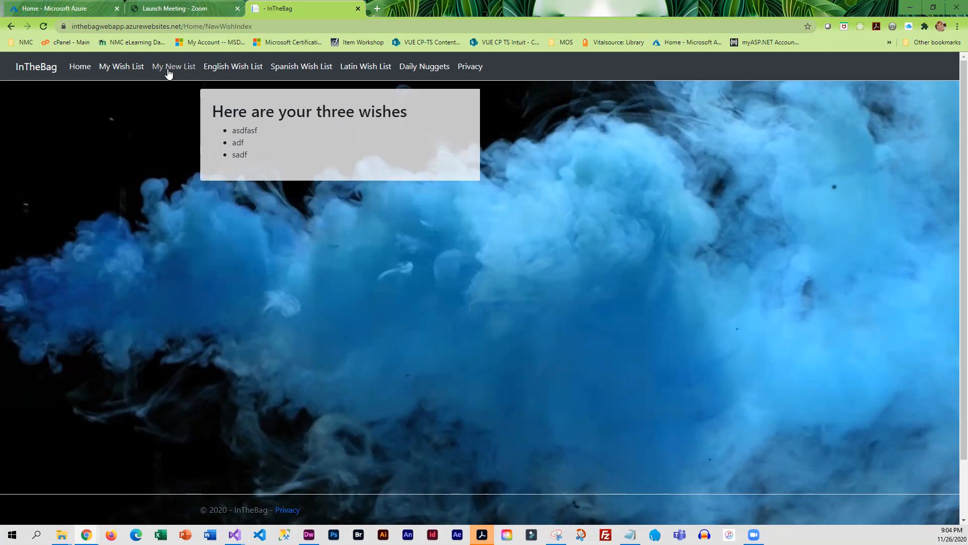
# Check the English, Spanish and Latin wish lists and the Daily Nuggets page, ending with the full home page.
pyautogui.click(233, 68)
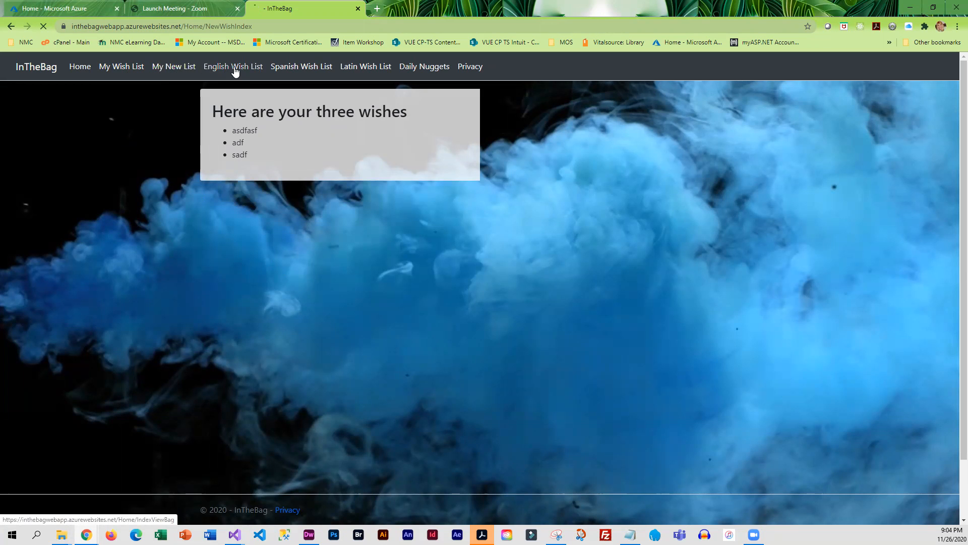
pyautogui.click(304, 69)
pyautogui.click(364, 69)
pyautogui.click(426, 67)
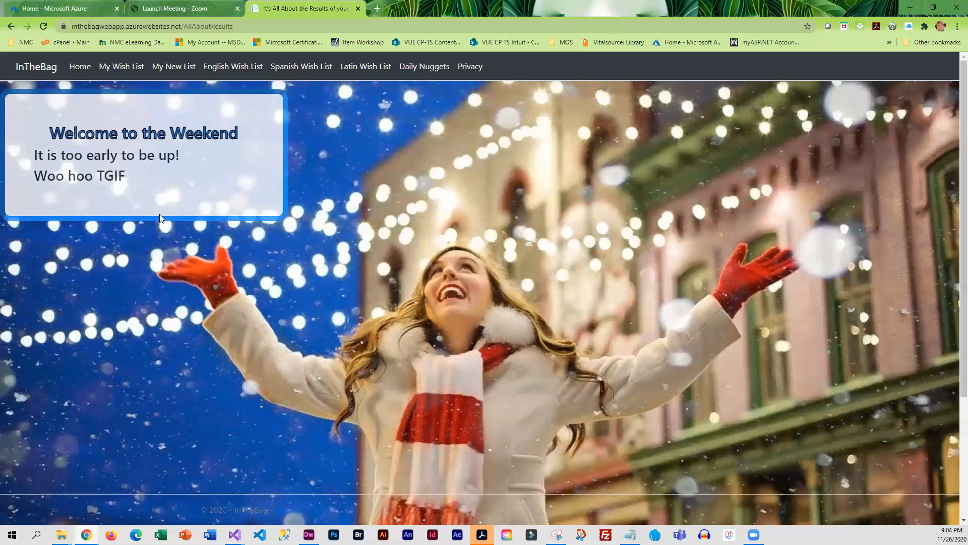
pyautogui.click(80, 66)
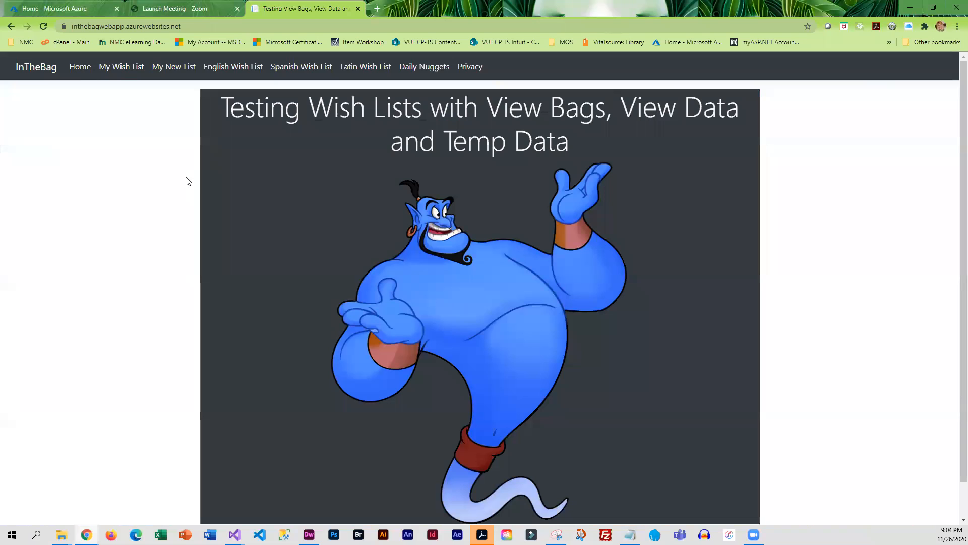
pyautogui.scroll(-2, 419, 416)
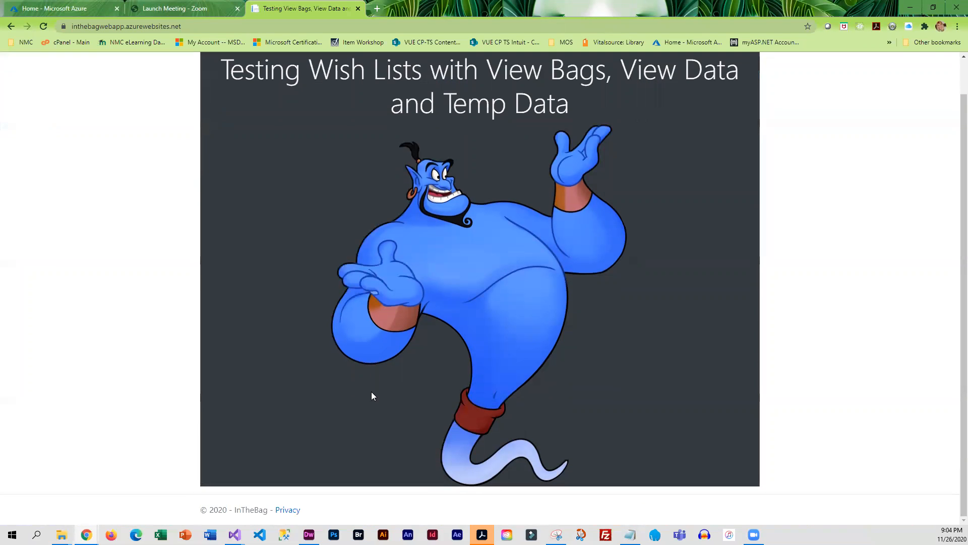
pyautogui.scroll(2, 361, 405)
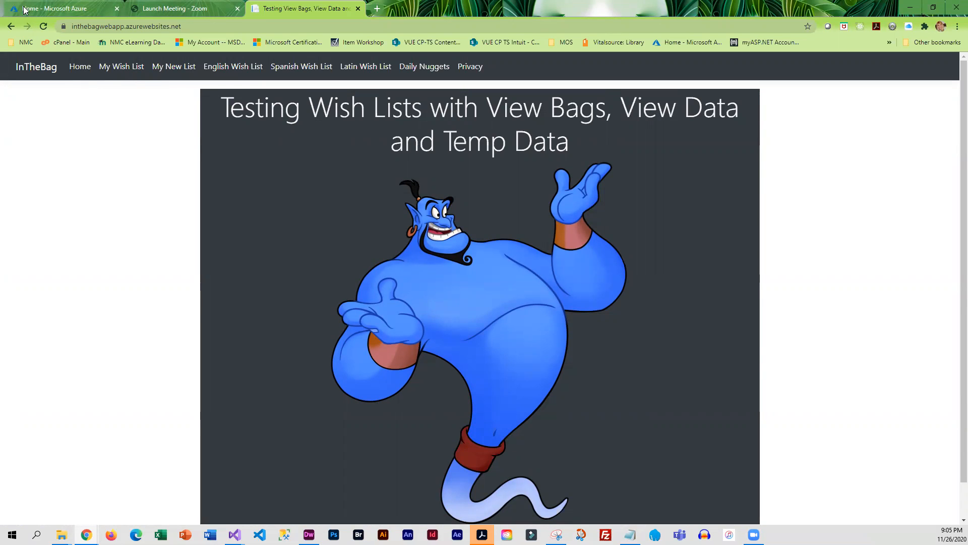
# Switch to the Azure portal, reload it, and view all resources on the Dashboard.
pyautogui.click(66, 9)
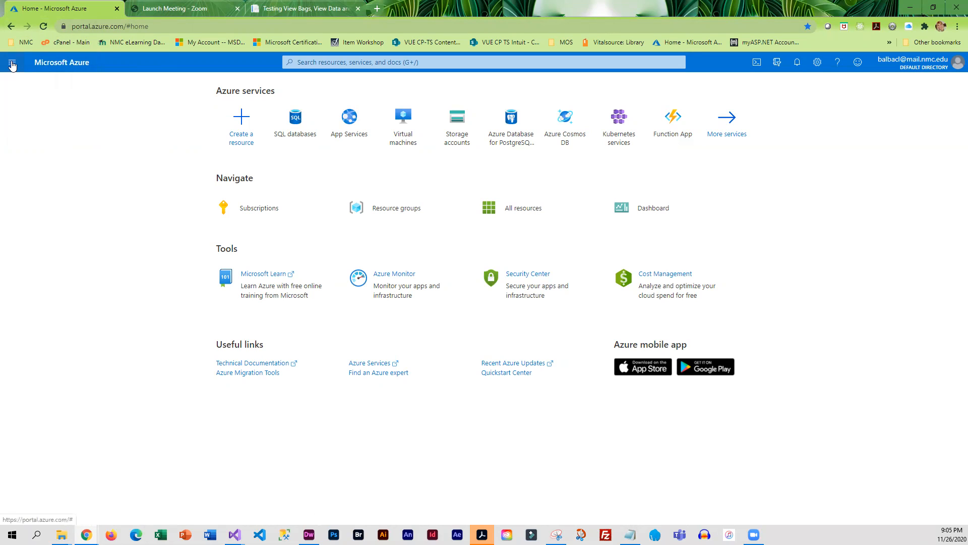
pyautogui.click(12, 62)
pyautogui.click(29, 98)
pyautogui.click(43, 26)
pyautogui.click(12, 65)
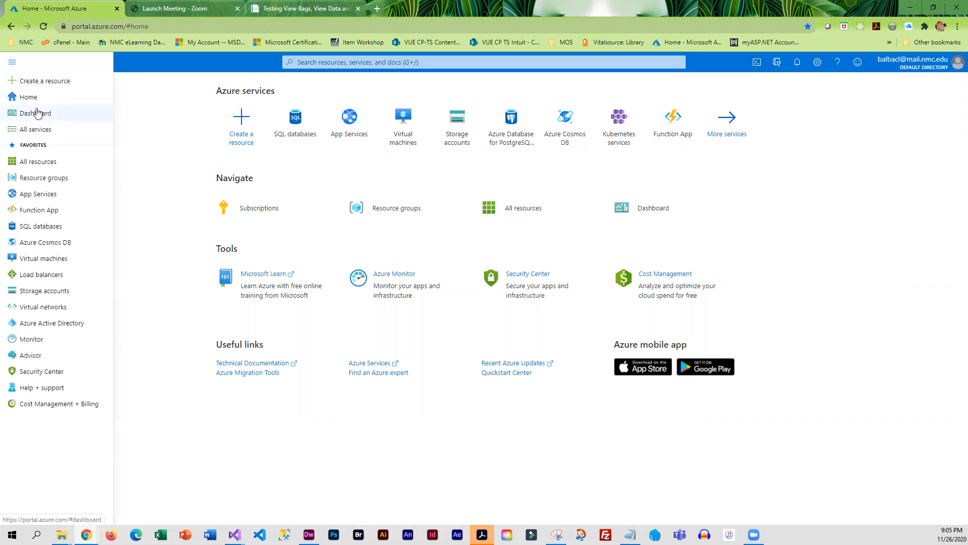
pyautogui.click(36, 115)
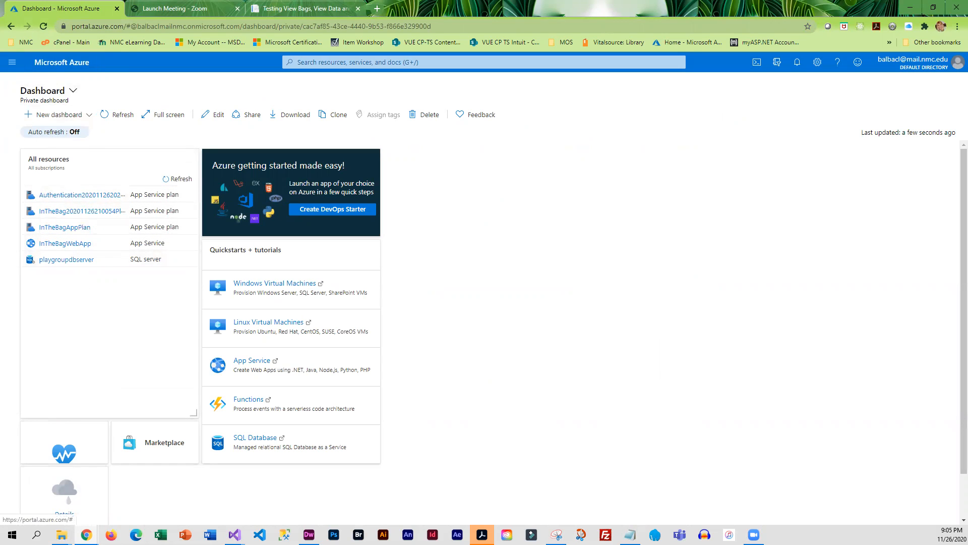
# Return to the portal home and view the overview of InTheBagWebApp from the App Services list.
pyautogui.click(10, 64)
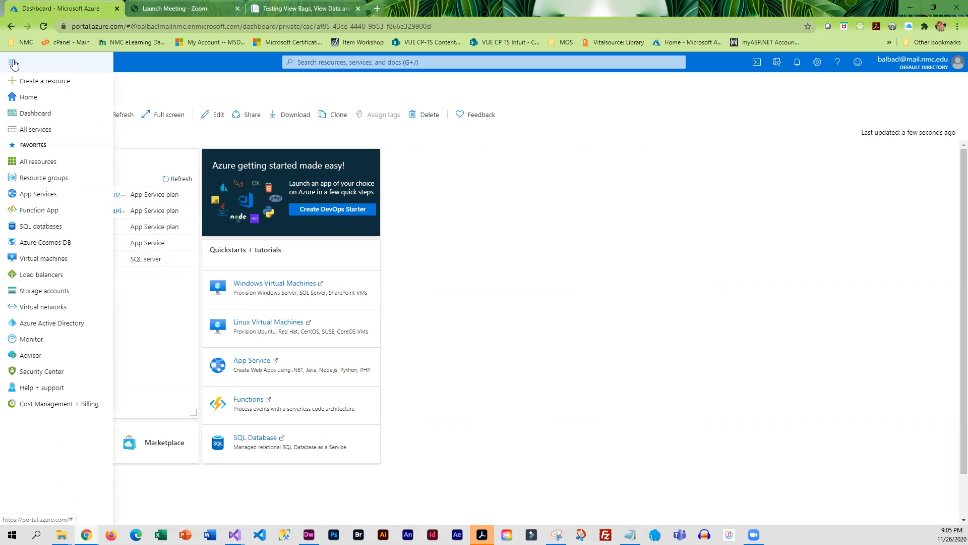
pyautogui.click(29, 99)
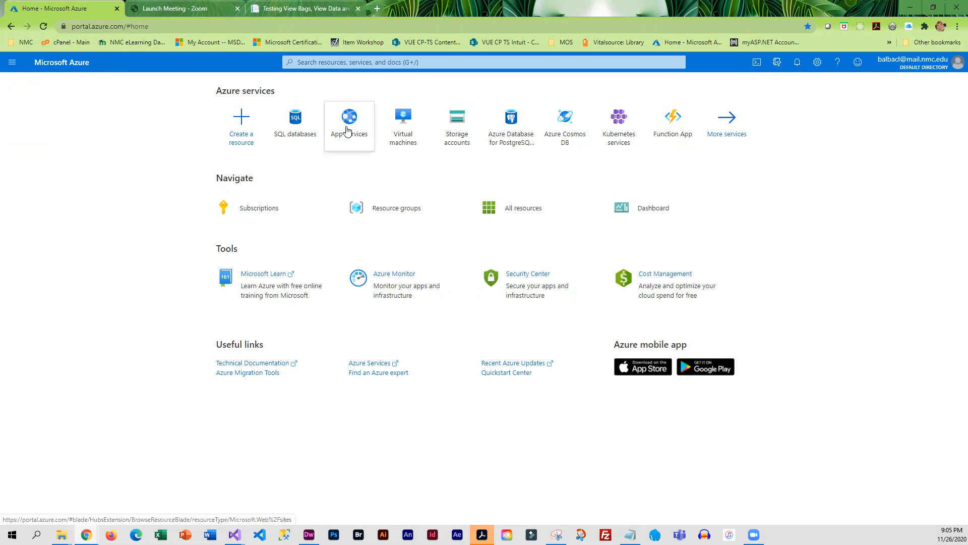
pyautogui.click(346, 130)
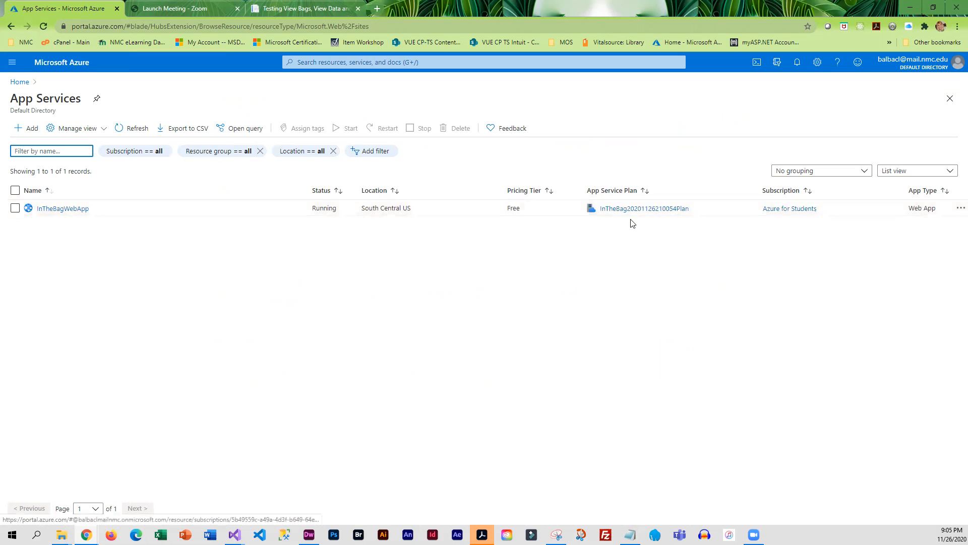
pyautogui.click(53, 209)
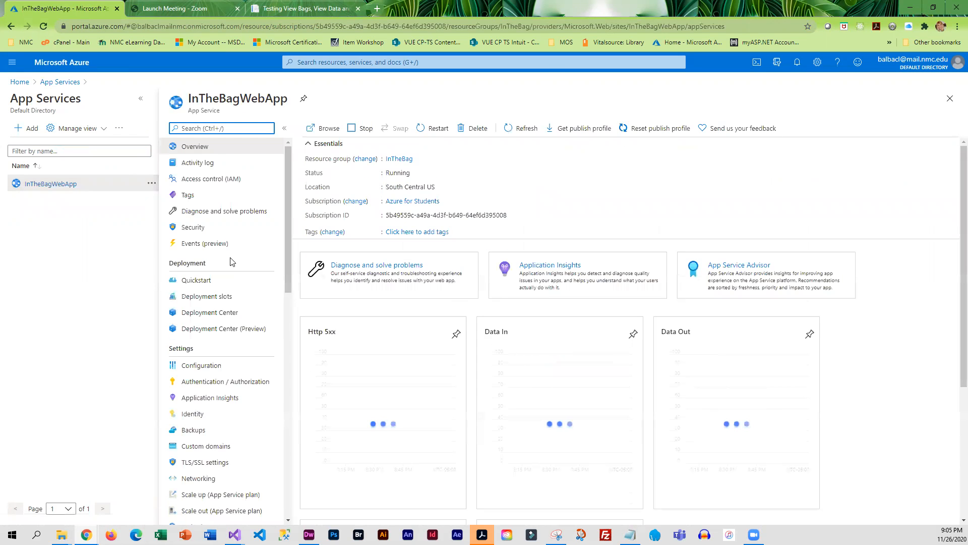